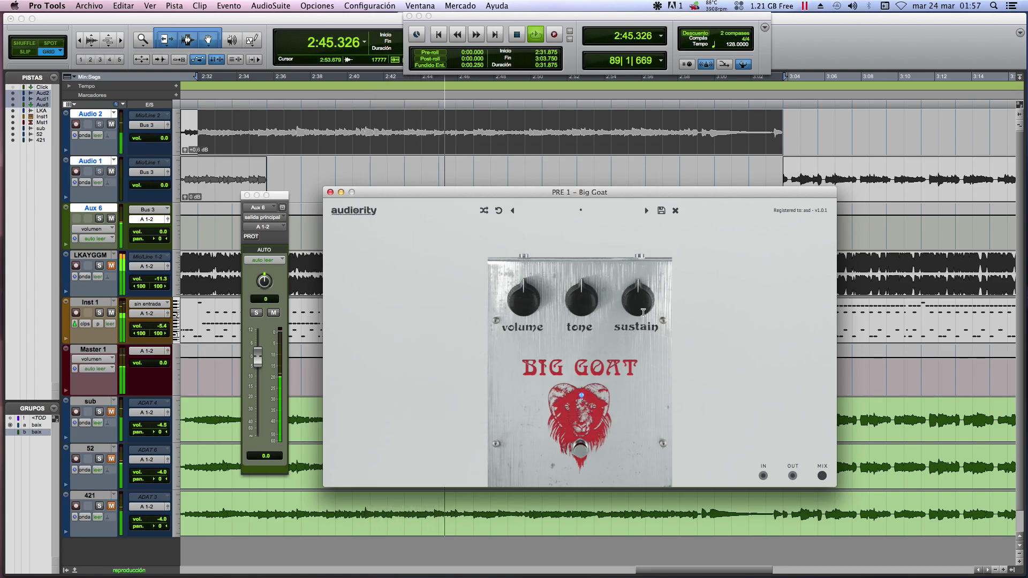
- Lower the Big Goat sustain well below its midpoint and bypass the pedal to compare the sound
left_click_drag(647, 294, 640, 340)
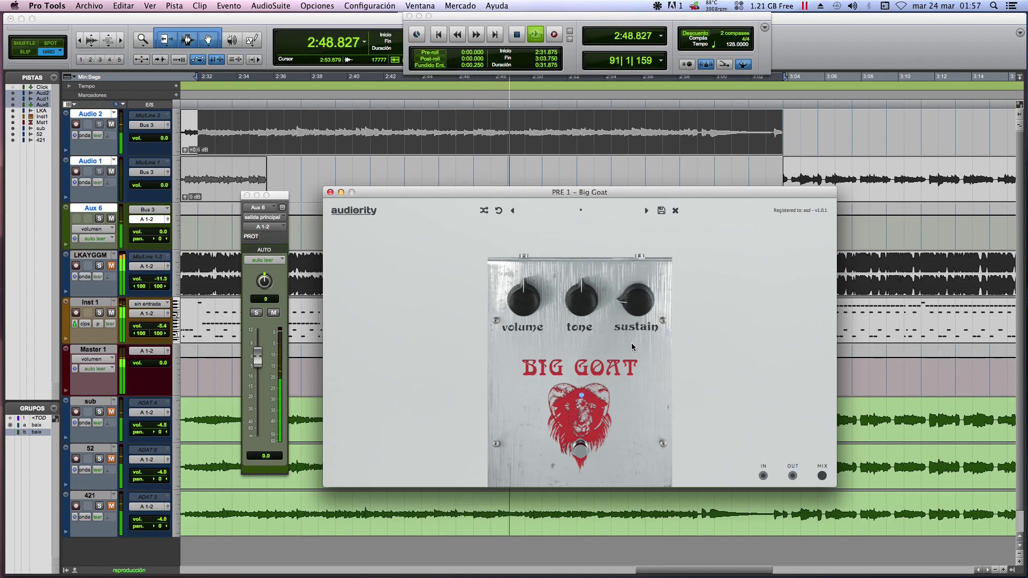
left_click(583, 452)
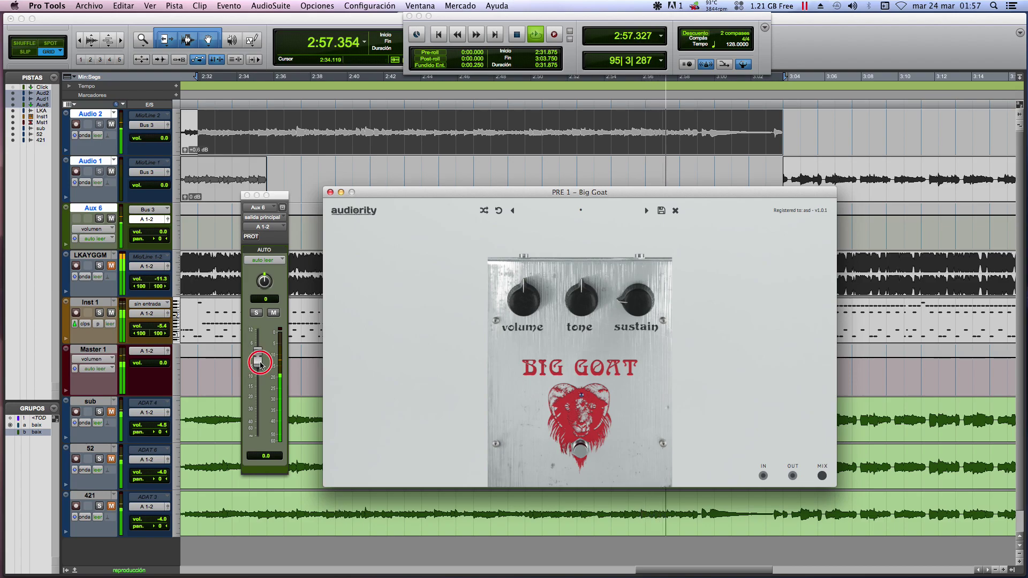
- Show the Inst 1 output fader, re-enable the Big Goat pedal, and lower the Inst 1 volume to -7.2 dB
left_click(161, 314)
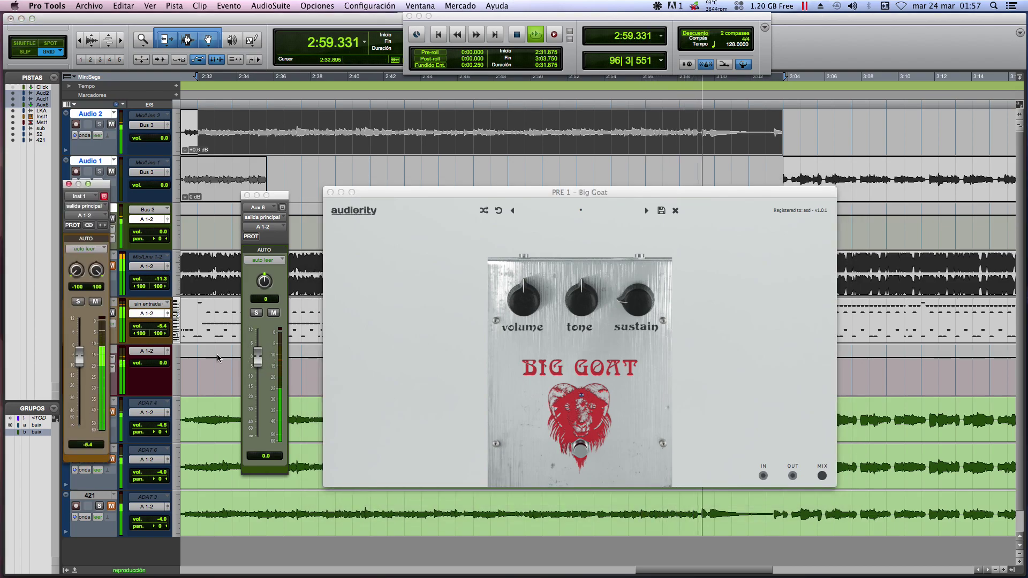
left_click(577, 449)
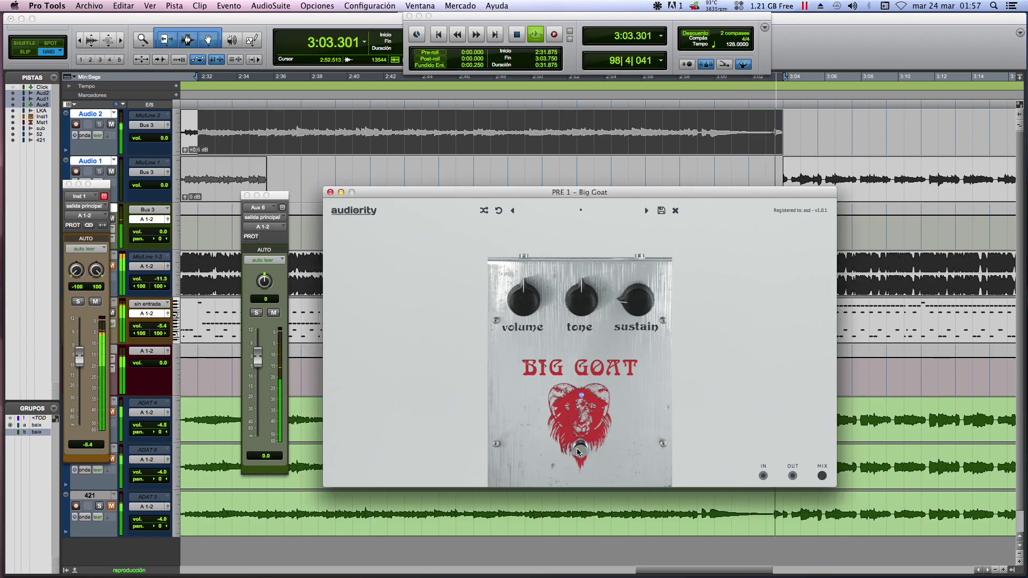
left_click_drag(78, 360, 76, 397)
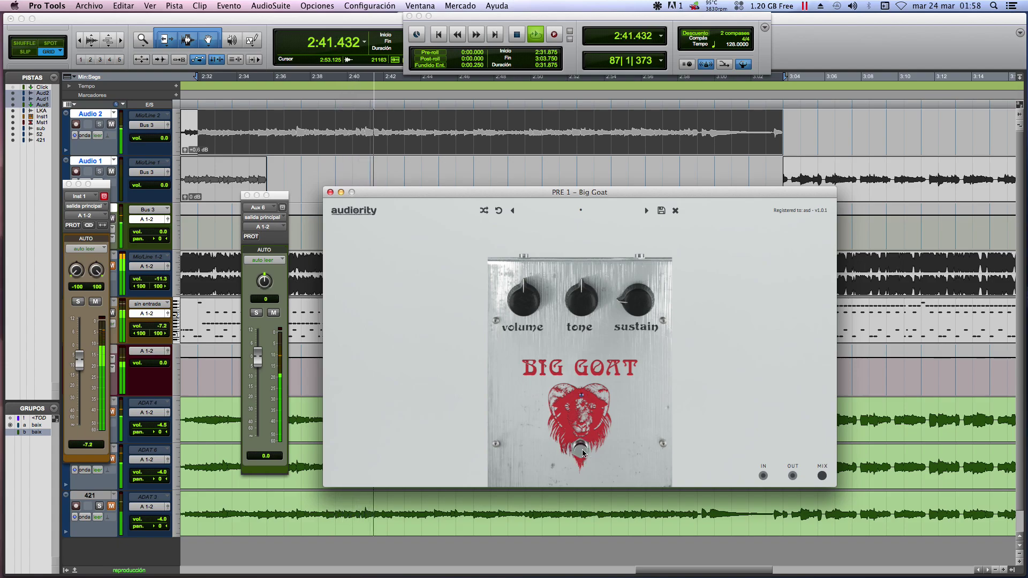
- Turn the pedal's sustain fully up and its tone fully down, and set its volume to 29 %
left_click_drag(632, 320, 642, 176)
mouse_move(523, 301)
left_mouse_down()
mouse_move(524, 316)
mouse_move(526, 307)
left_mouse_up()
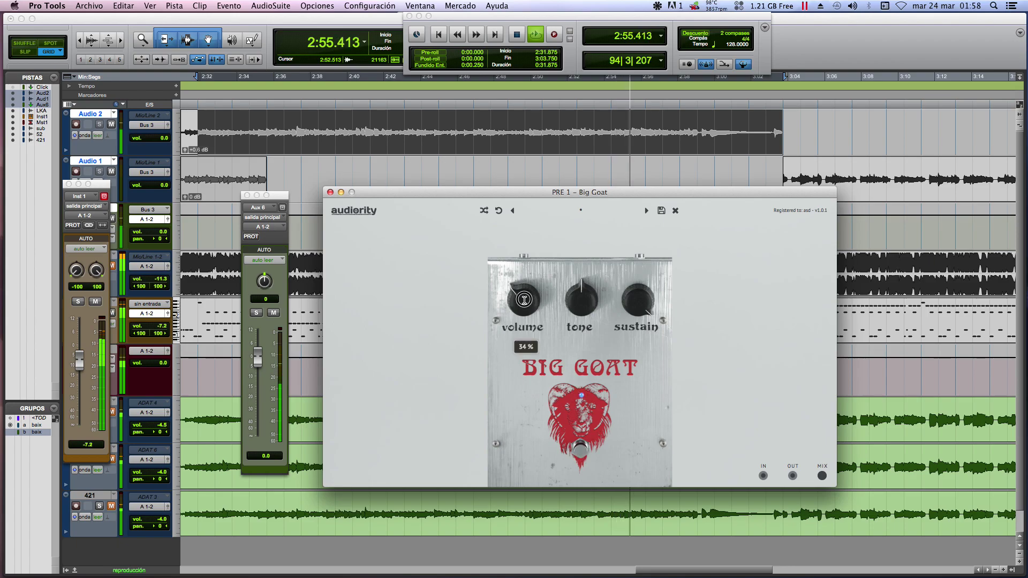
left_click_drag(581, 303, 578, 367)
left_click_drag(514, 287, 513, 298)
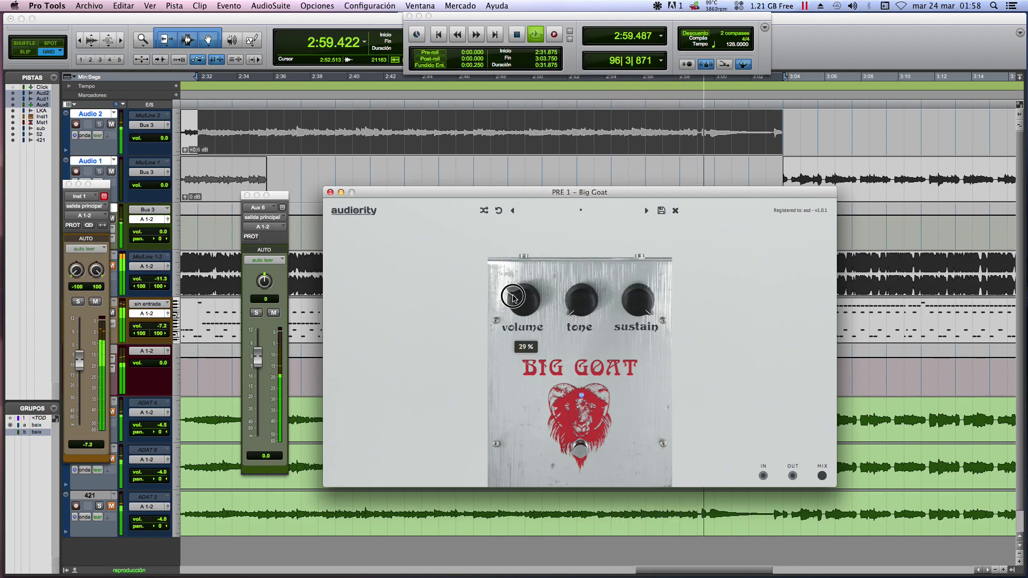
- Set the pedal's tone to 100 % with the sustain at its midpoint, and raise the Inst 1 fader slightly
left_click_drag(638, 303, 640, 335)
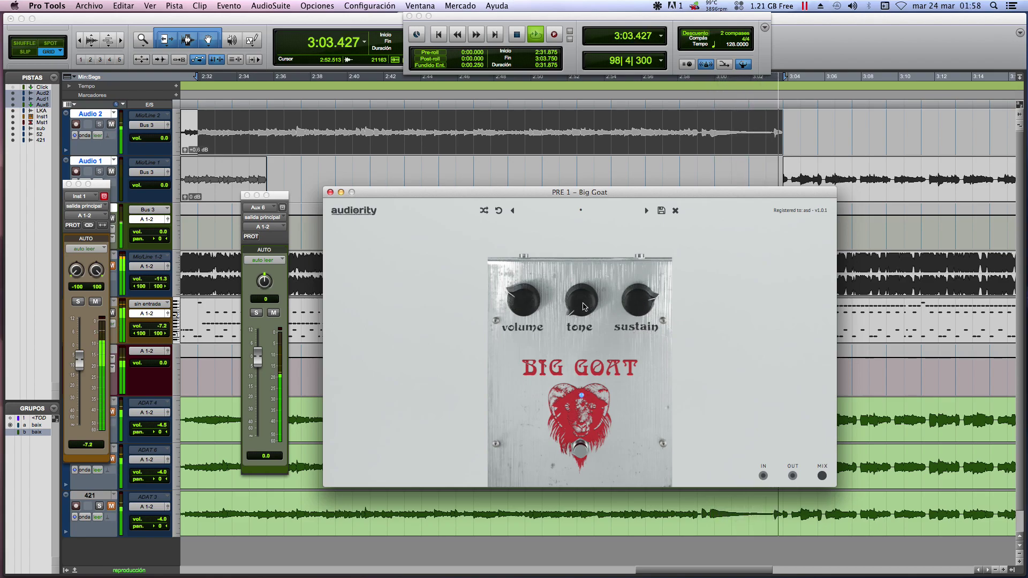
left_click_drag(584, 306, 599, 153)
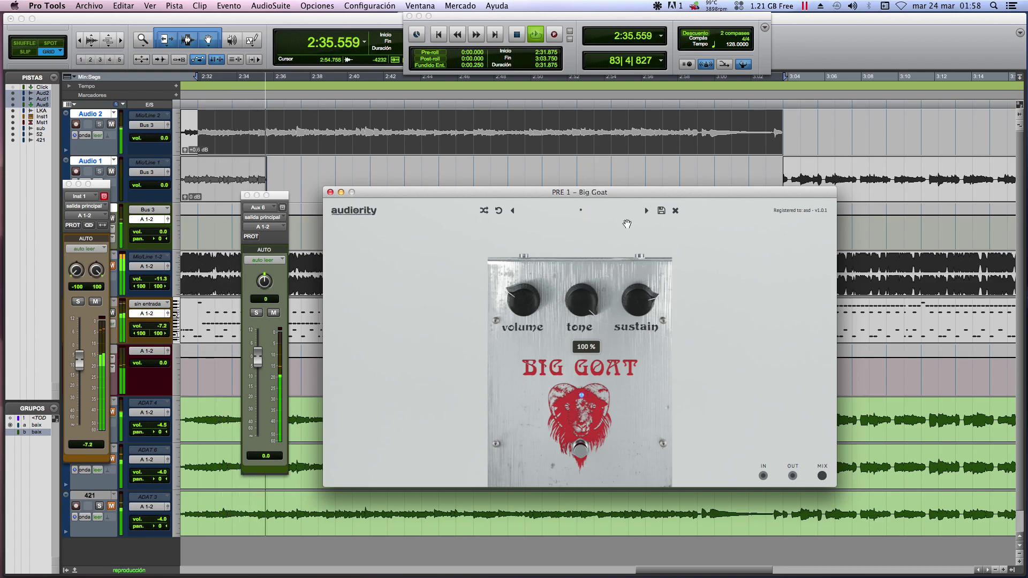
left_click_drag(637, 301, 611, 348)
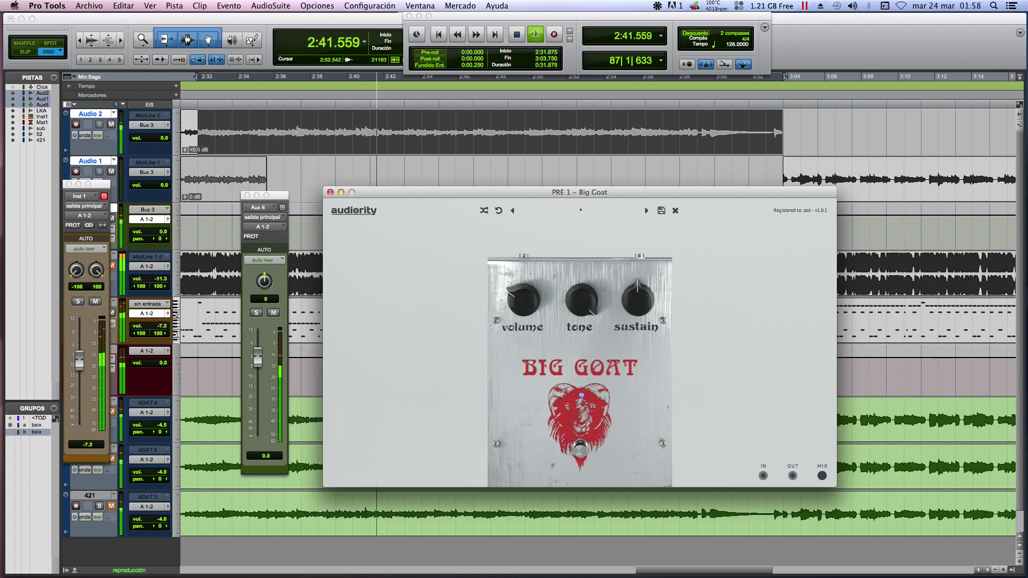
left_click_drag(82, 373, 82, 365)
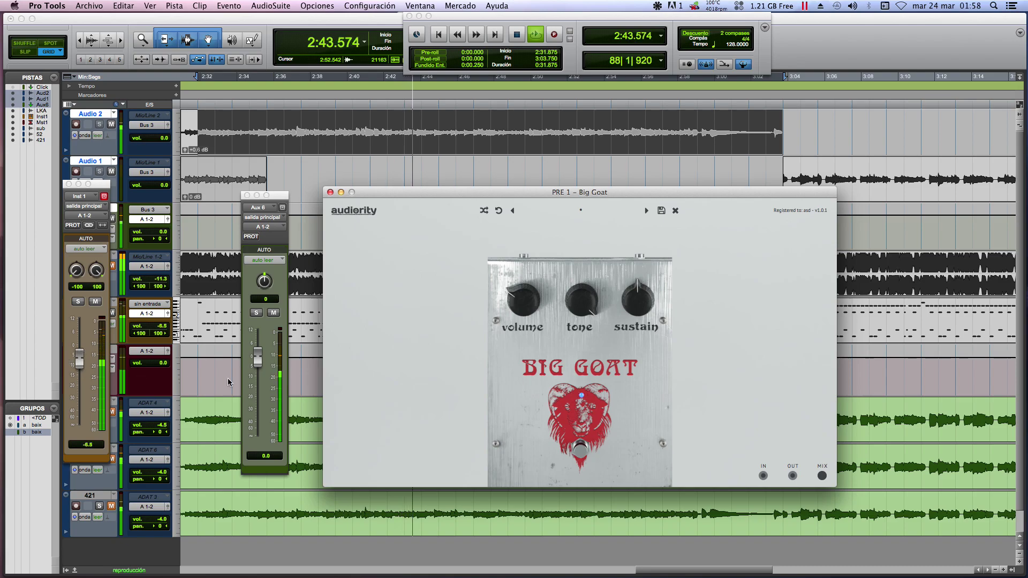
- Turn the pedal's tone and sustain fully down and raise its volume to just above the midpoint
left_click_drag(528, 299, 526, 282)
left_click_drag(581, 301, 570, 366)
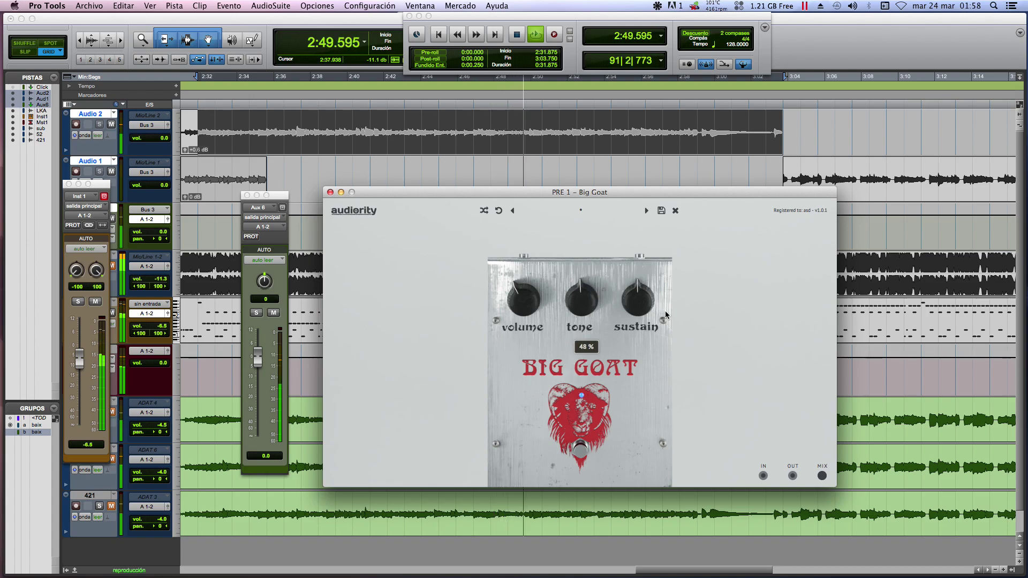
left_click_drag(581, 300, 570, 415)
left_click_drag(637, 300, 633, 388)
mouse_move(524, 303)
left_mouse_down()
mouse_move(540, 274)
mouse_move(538, 298)
left_mouse_up()
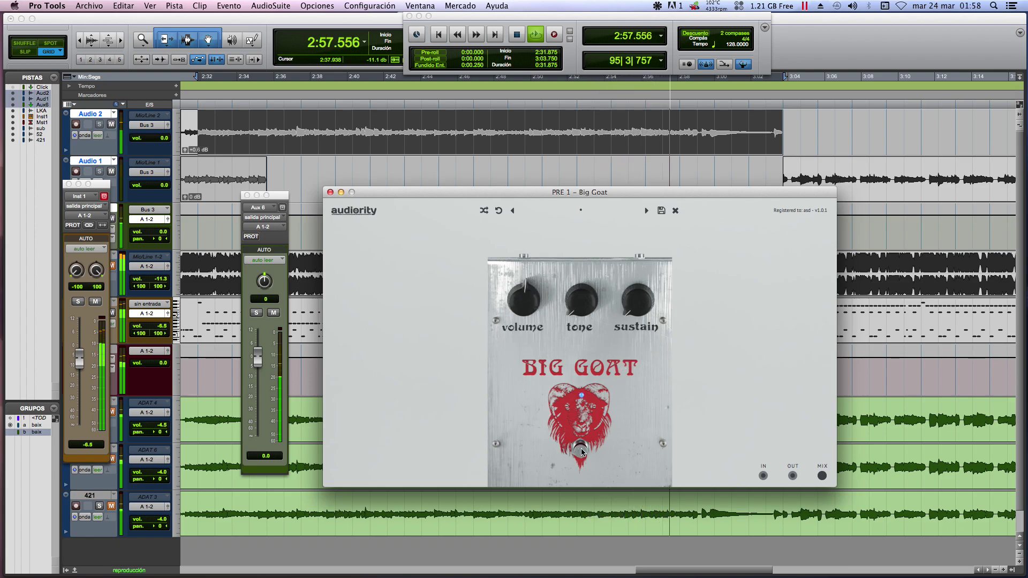
- Raise the pedal's sustain to its midpoint and lower its volume to 17 %
left_click_drag(643, 299, 645, 268)
left_click_drag(522, 292, 523, 298)
left_click_drag(641, 301, 654, 259)
left_click_drag(519, 305, 527, 307)
mouse_move(593, 313)
left_mouse_down()
mouse_move(594, 281)
mouse_move(592, 321)
left_mouse_up()
left_click(541, 300)
left_click_drag(533, 305, 528, 316)
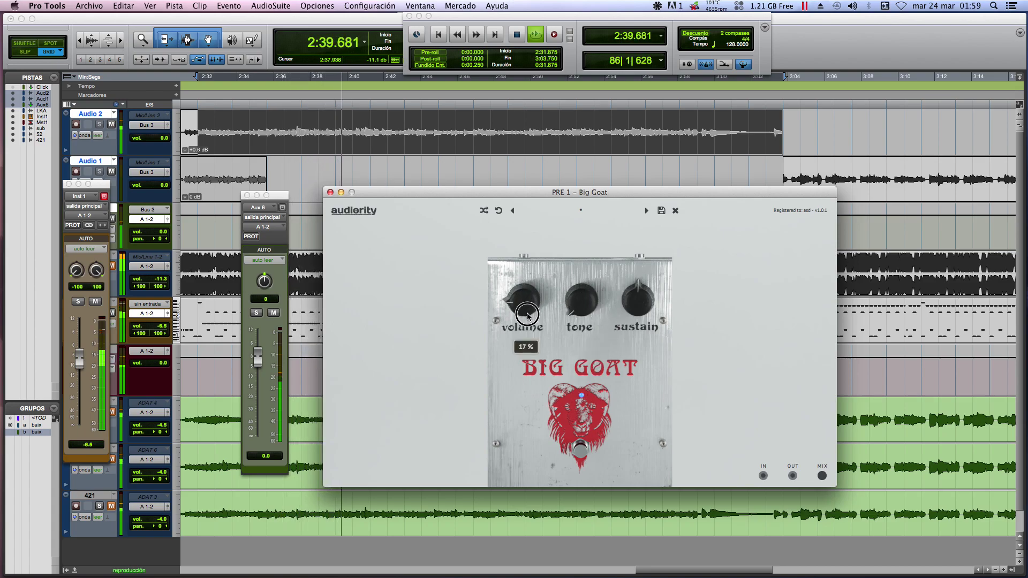
- Turn the sustain fully up, set the pedal's volume to 20 %, and compare the sound with the pedal bypassed
left_click_drag(640, 297, 652, 200)
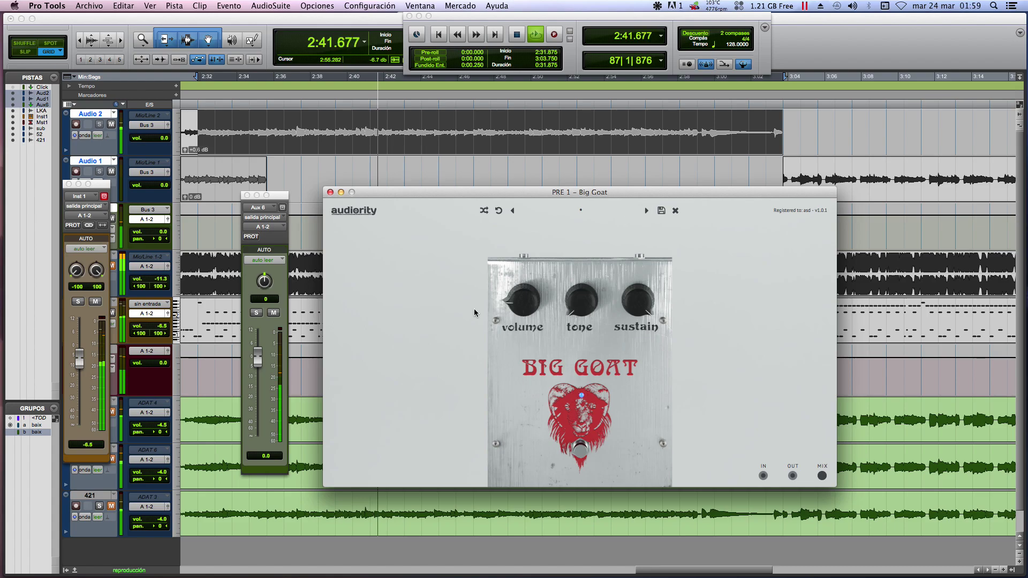
left_click_drag(533, 300, 533, 294)
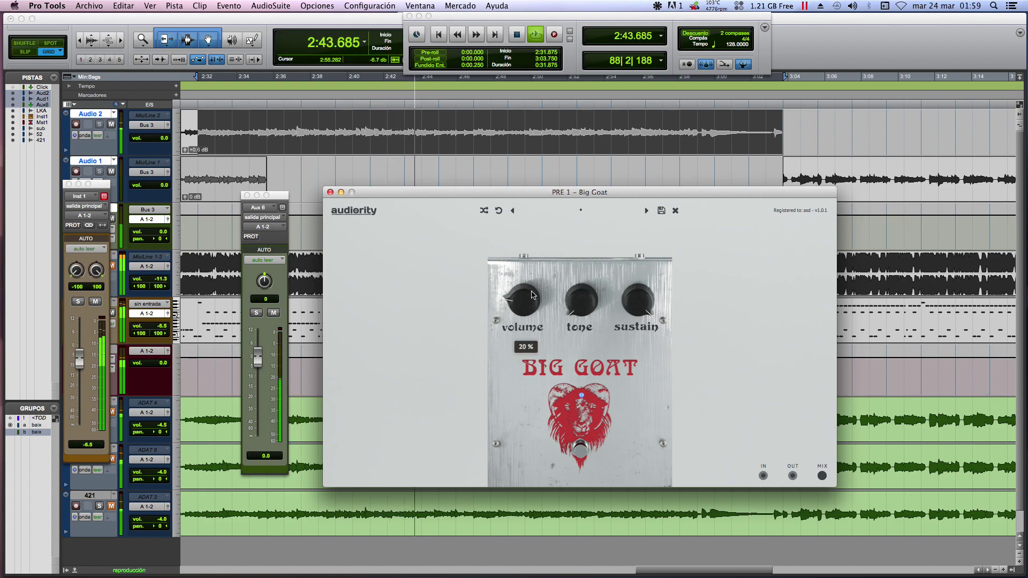
left_click(581, 454)
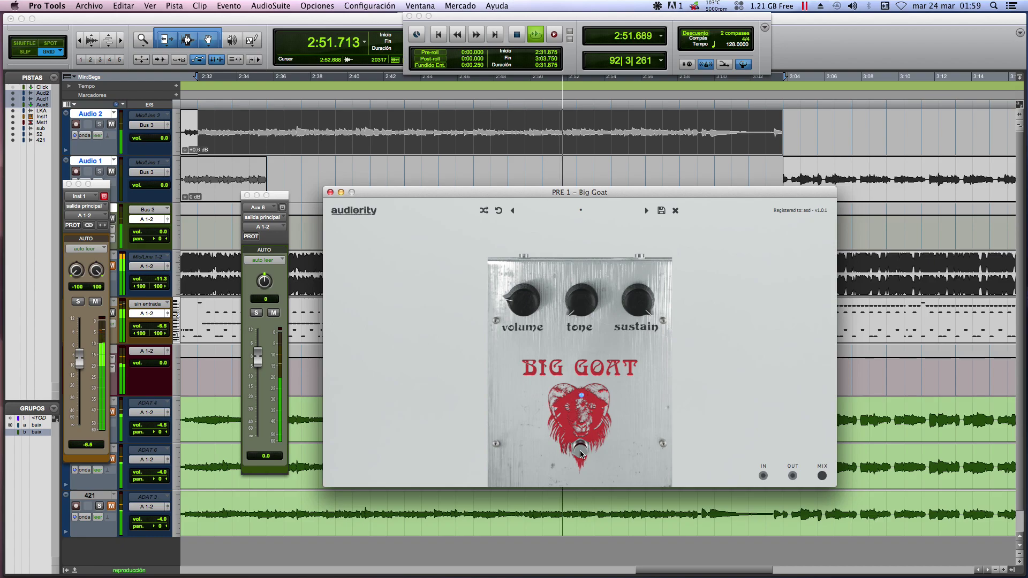
- Lower the pedal's sustain to 20 % and readjust its volume slightly upward
left_click_drag(585, 303, 641, 373)
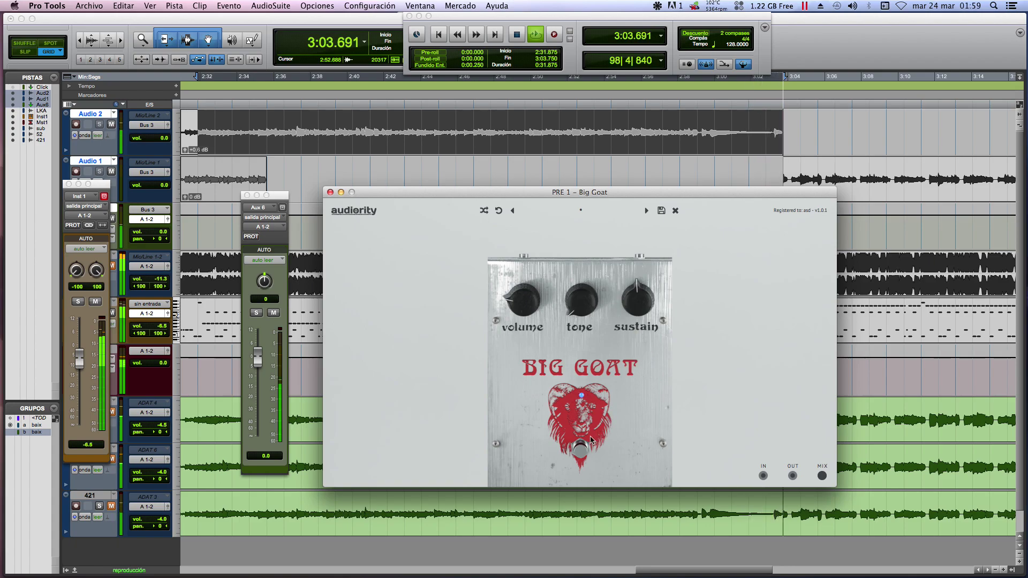
left_click_drag(641, 364, 641, 349)
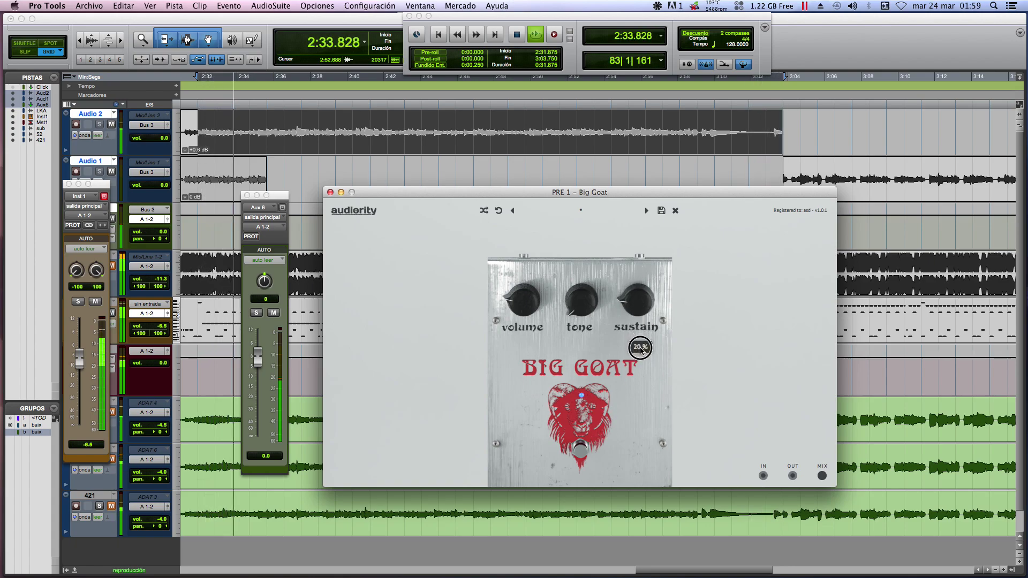
mouse_move(523, 298)
left_mouse_down()
mouse_move(523, 316)
mouse_move(523, 302)
left_mouse_up()
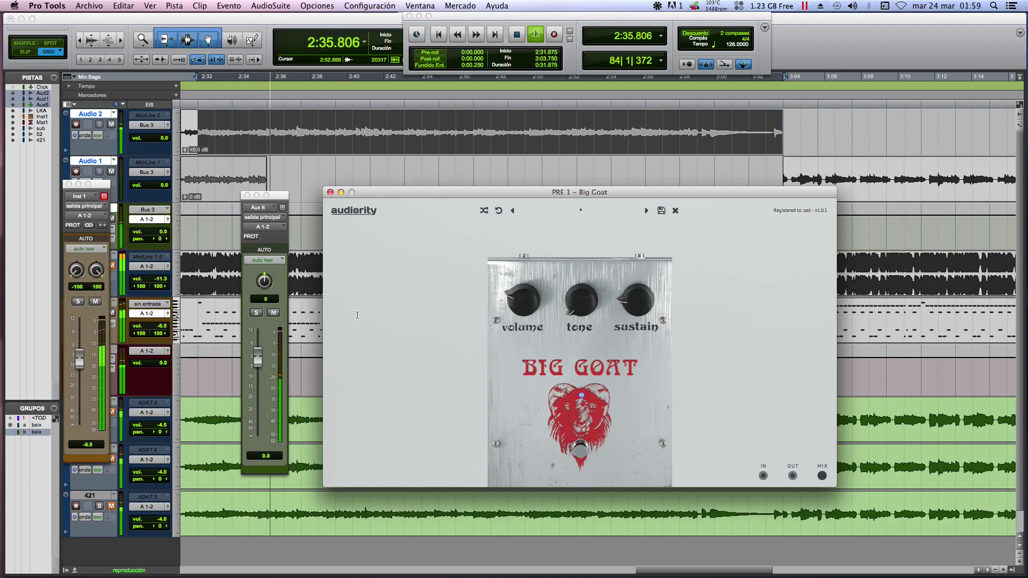
- Solo the Aux 6 track and turn the pedal's sustain and tone fully up
left_click(261, 316)
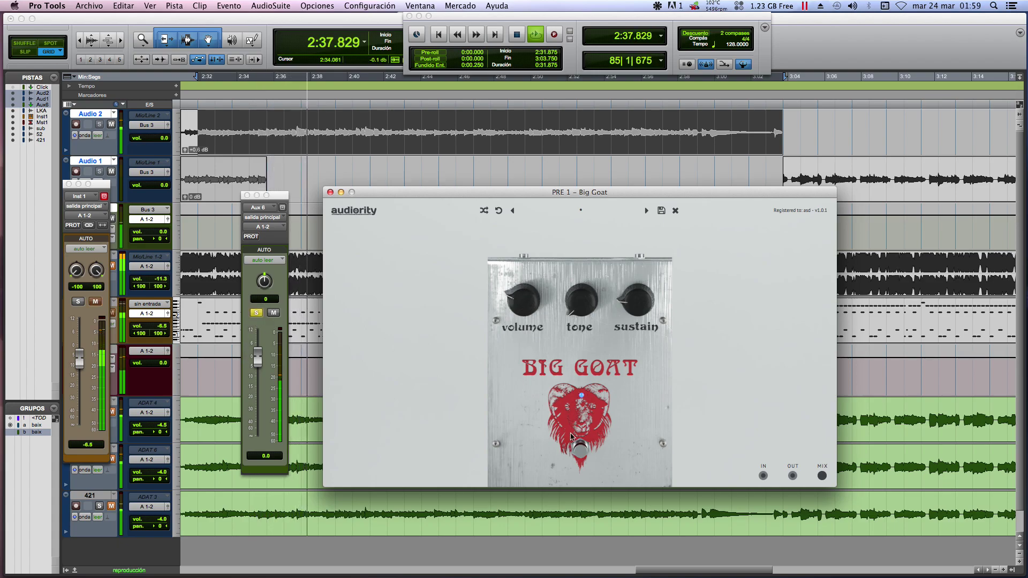
left_click(632, 282)
left_click_drag(631, 282, 641, 169)
left_click_drag(594, 310, 593, 155)
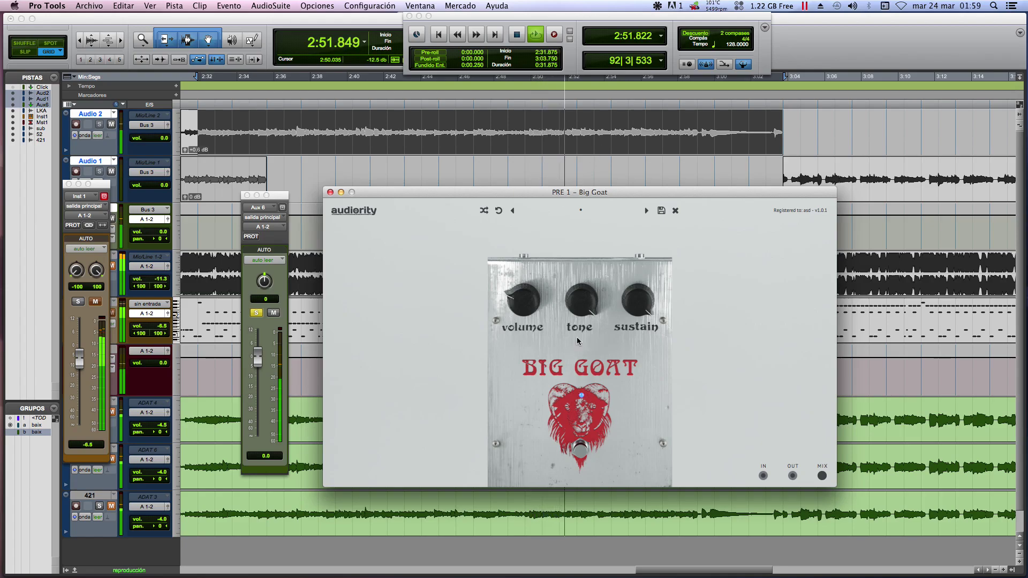
- Lower the tone well below centre, centre the sustain, set the pedal's volume to 27 %, and take Aux 6 out of solo
left_click_drag(523, 299, 515, 277)
left_click_drag(581, 300, 579, 370)
left_click_drag(638, 299, 637, 349)
left_click_drag(581, 299, 578, 343)
left_click(256, 312)
left_click_drag(523, 300, 523, 304)
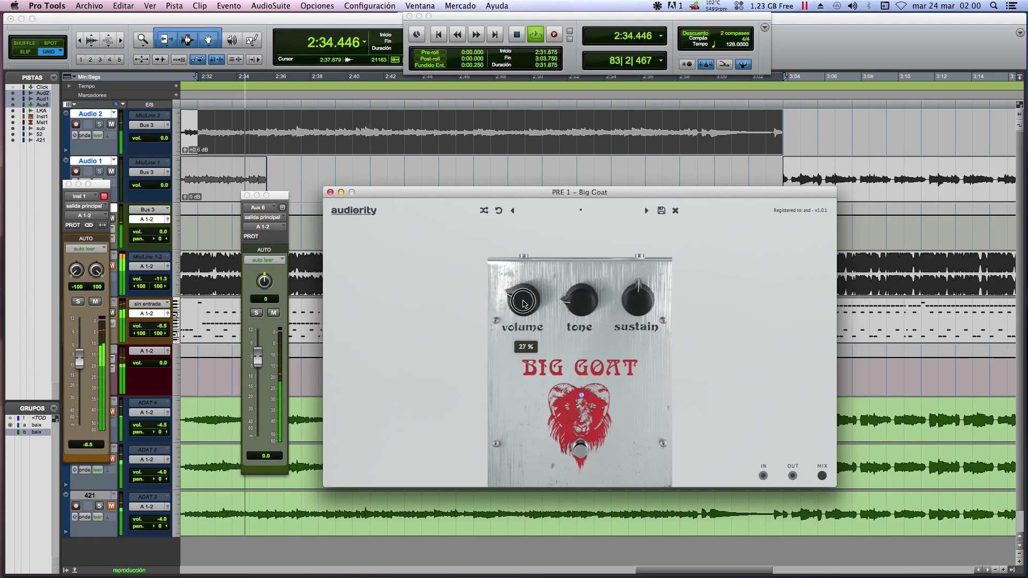
- Compare the sound with the pedal bypassed and raise its sustain to 100 %
left_click(584, 455)
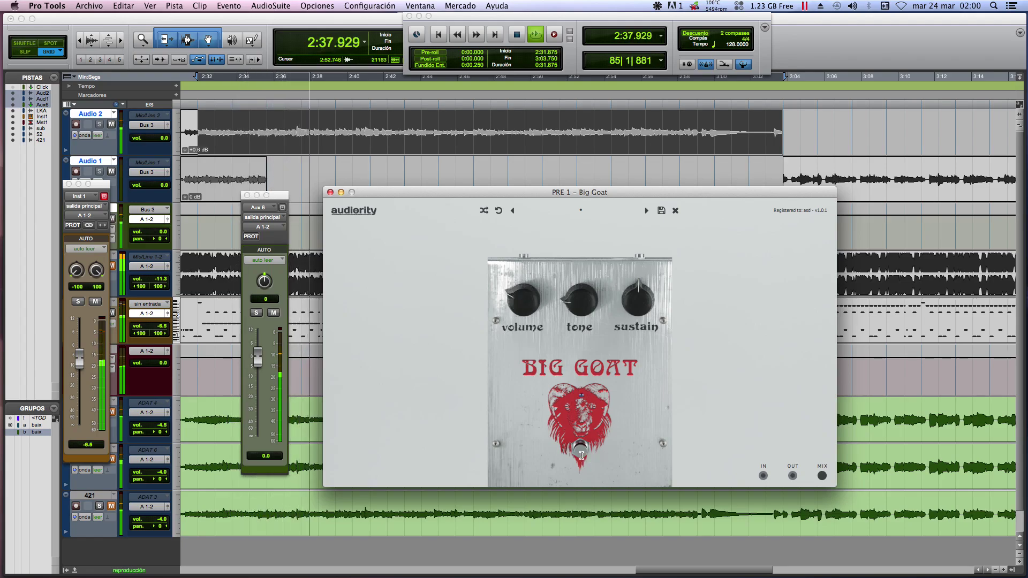
left_click_drag(646, 310, 650, 174)
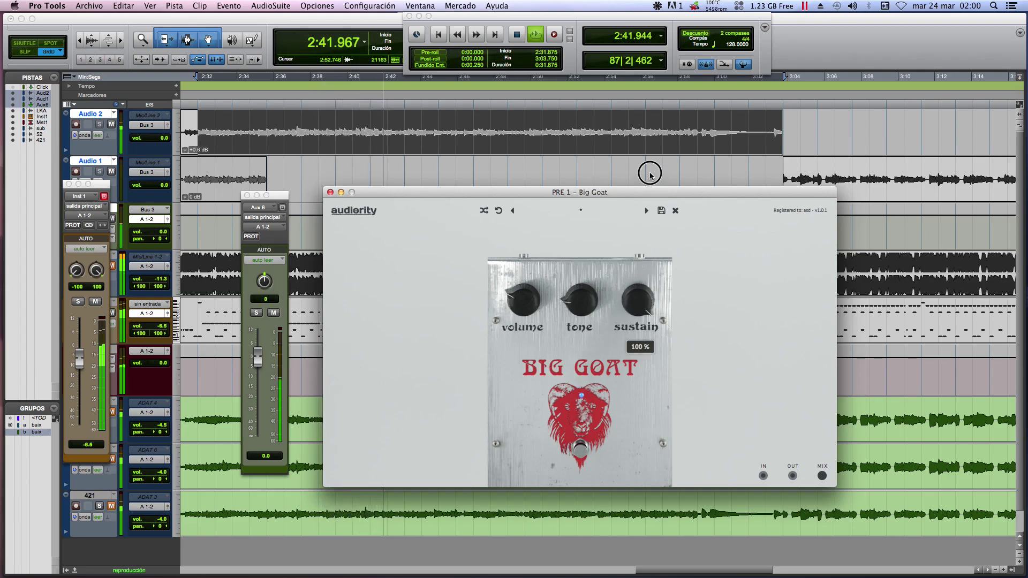
- Turn the pedal's tone fully down, reduce its volume, and return the sustain to its midpoint
left_click_drag(580, 310, 578, 367)
left_click_drag(522, 321, 522, 311)
left_click_drag(638, 303, 645, 373)
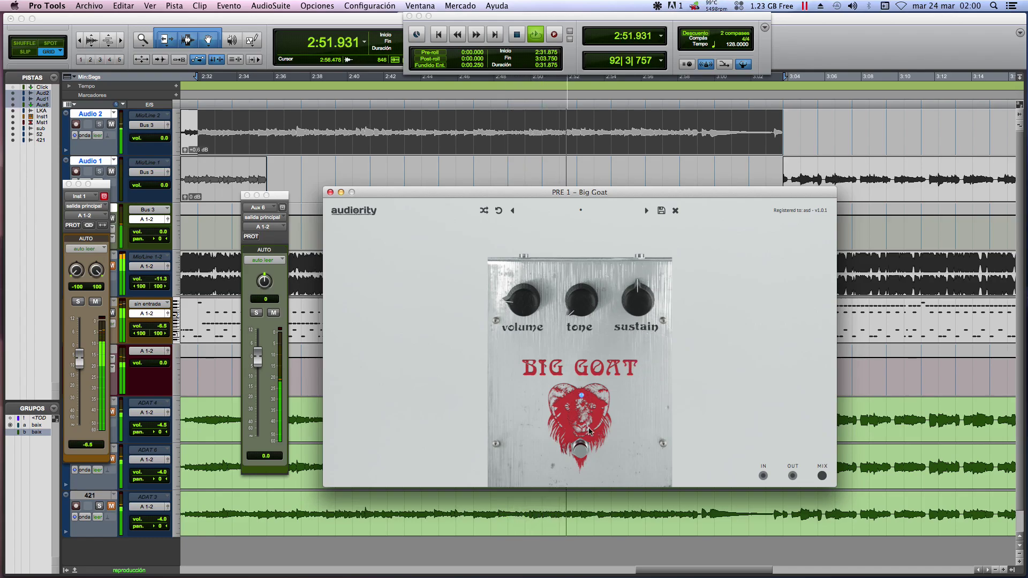
- Compare the bypassed and active pedal, raising its volume slightly and turning the sustain fully up
left_click(581, 449)
left_click_drag(525, 331, 527, 310)
left_click(579, 445)
left_click_drag(638, 299, 658, 101)
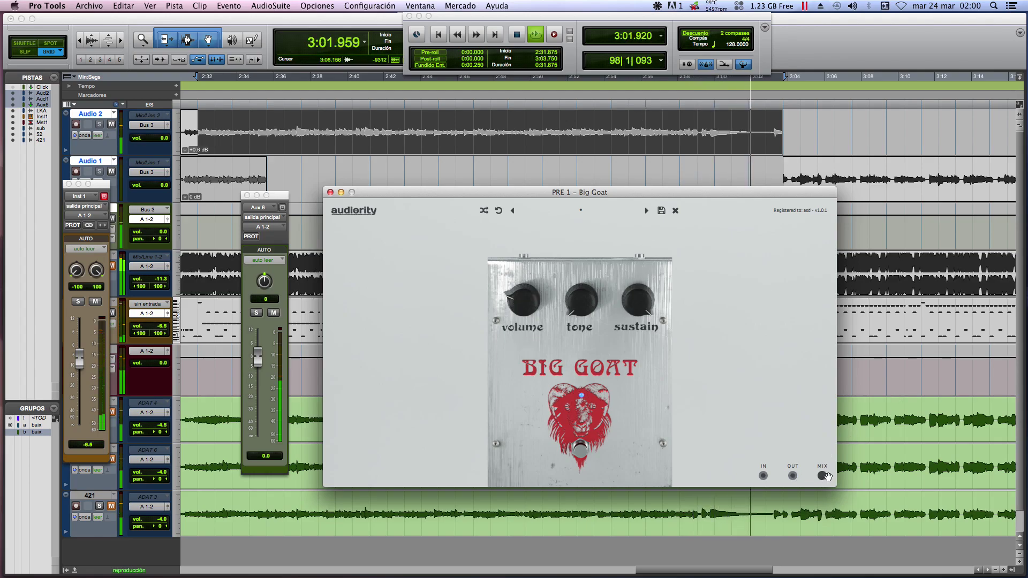
- Blend in dry signal by lowering the pedal's mix, keep sustain at maximum, and raise the volume
left_click_drag(823, 476, 829, 540)
left_click_drag(637, 301, 677, 121)
left_click_drag(524, 298, 536, 281)
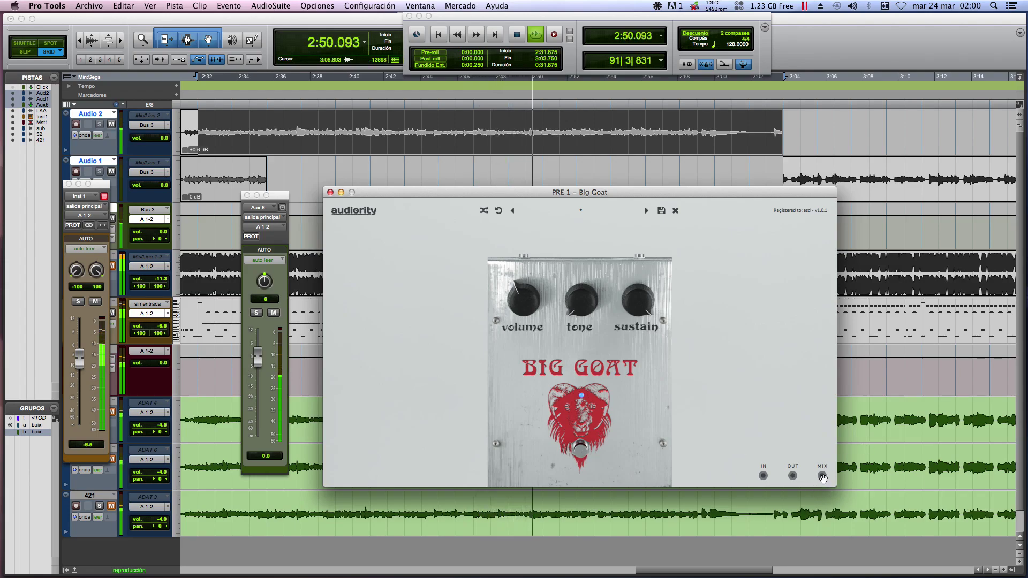
- Compare the pedal's mix at 100 % with a reduced mix, and lower the sustain to its midpoint
left_click_drag(823, 476, 829, 365)
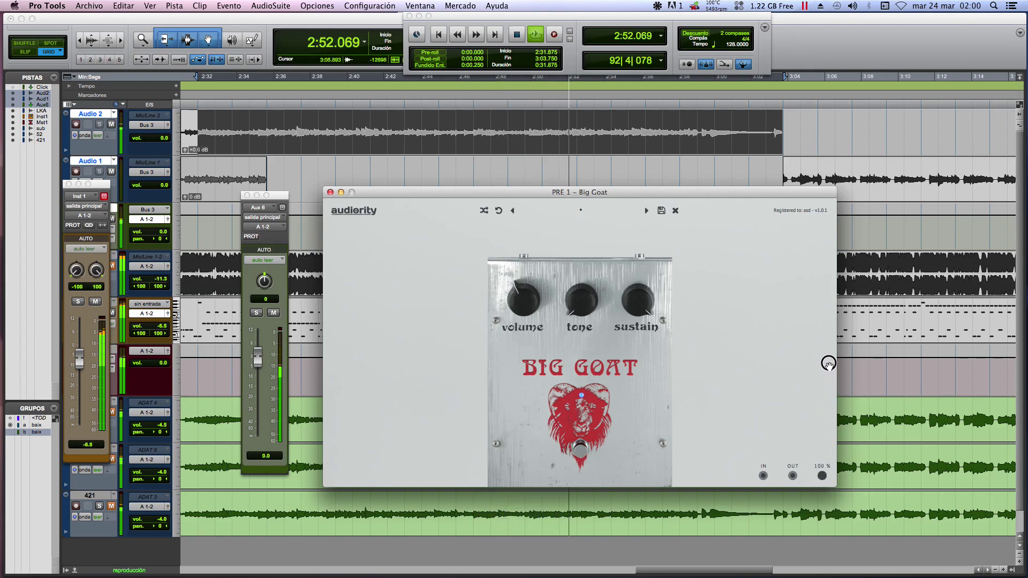
left_click_drag(820, 475, 811, 544)
left_click_drag(642, 308, 635, 370)
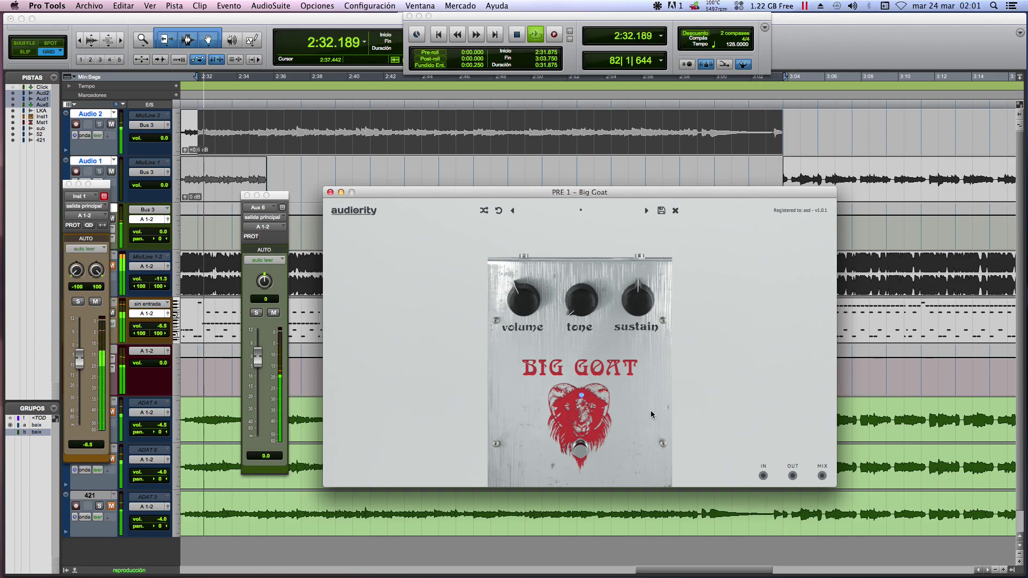
- Lower the sustain well below centre, return the mix to fully wet, and set the pedal's volume to 36 %
left_click_drag(638, 292, 637, 313)
left_click_drag(522, 306, 522, 295)
mouse_move(823, 475)
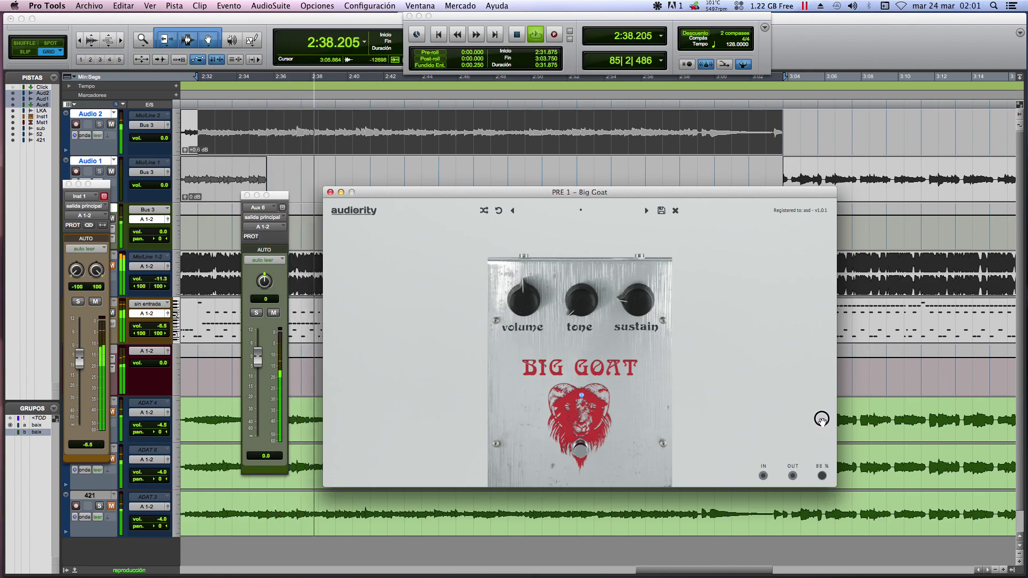
left_click_drag(530, 307, 529, 325)
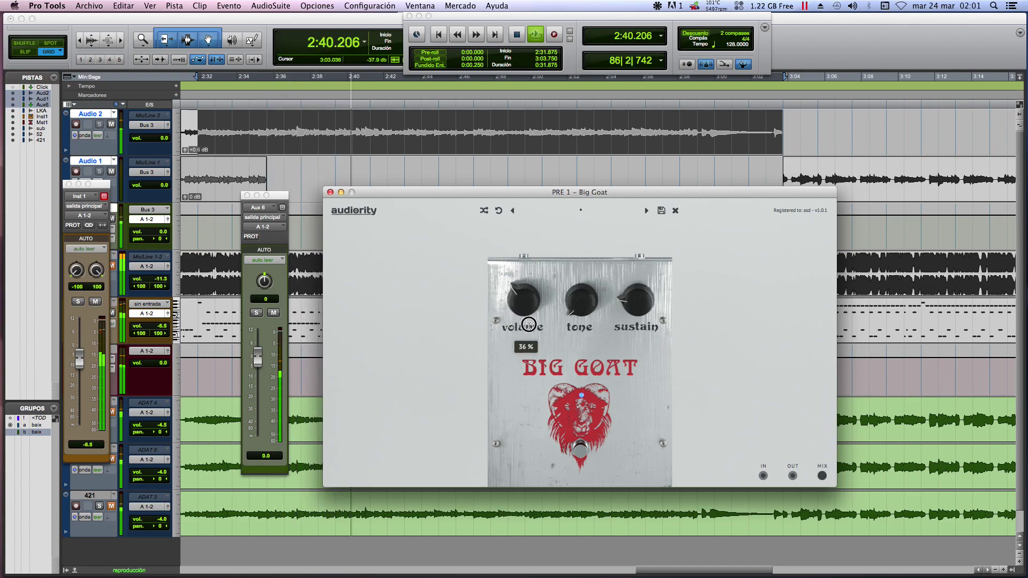
- Set the pedal's tone to 18 % and raise its sustain to roughly three quarters
left_click_drag(645, 315, 643, 264)
left_click_drag(582, 301, 592, 276)
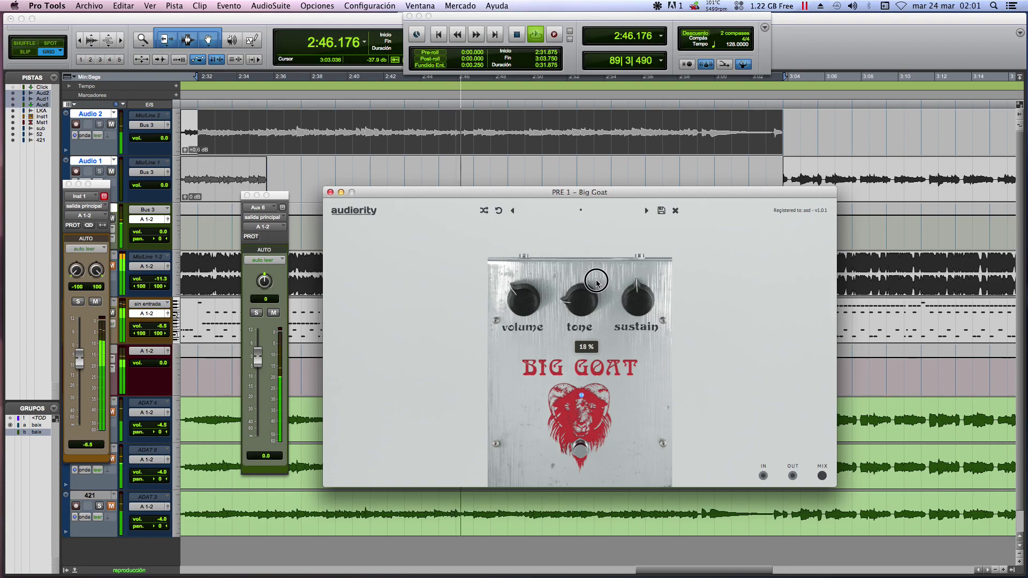
left_click_drag(530, 280, 530, 279)
left_click_drag(633, 298, 638, 259)
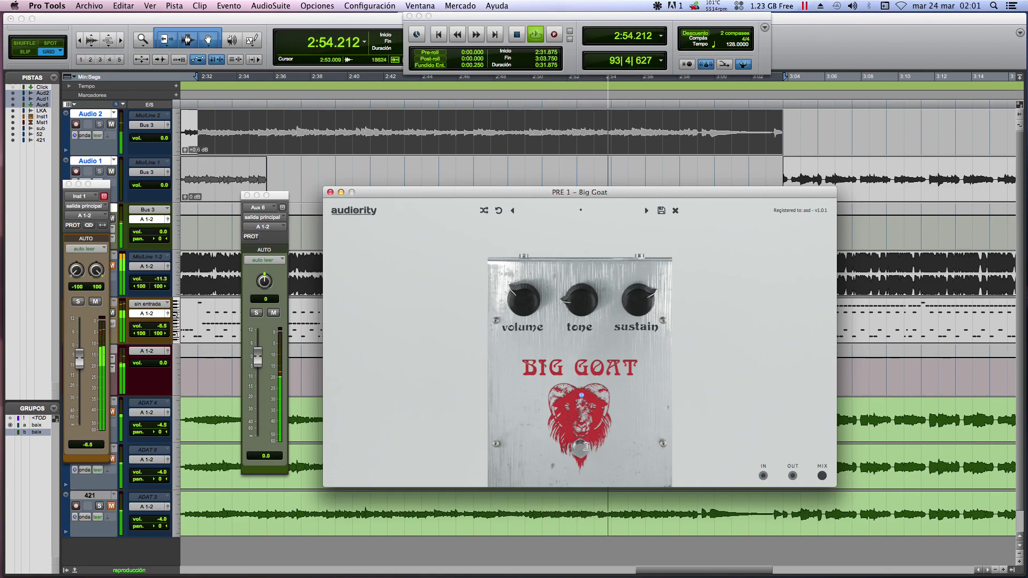
- Turn the pedal's tone fully down, set its volume to 27 %, and lower the sustain well below its midpoint
mouse_move(540, 325)
left_mouse_down()
mouse_move(539, 313)
mouse_move(541, 327)
left_mouse_up()
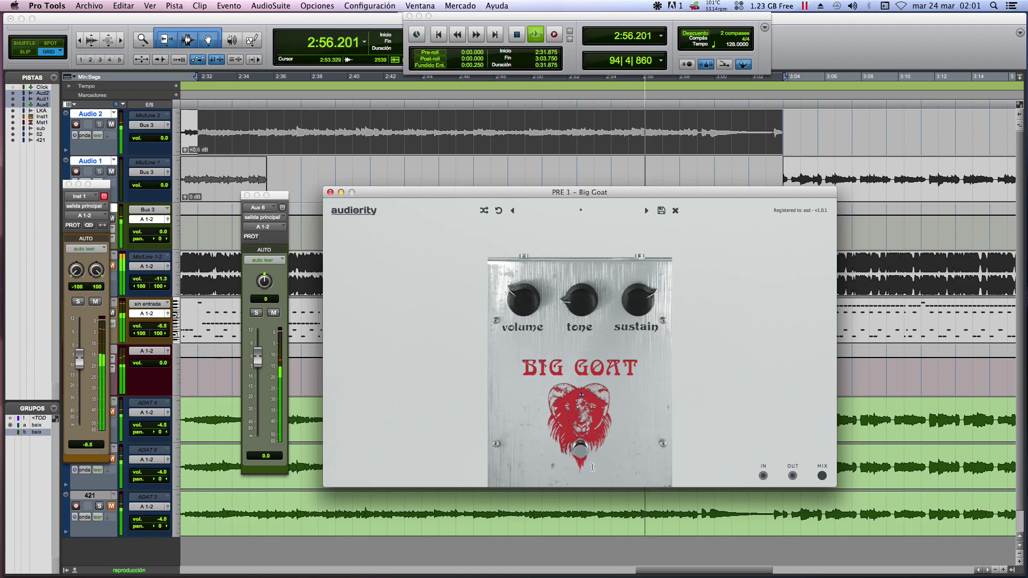
left_click_drag(588, 294, 588, 306)
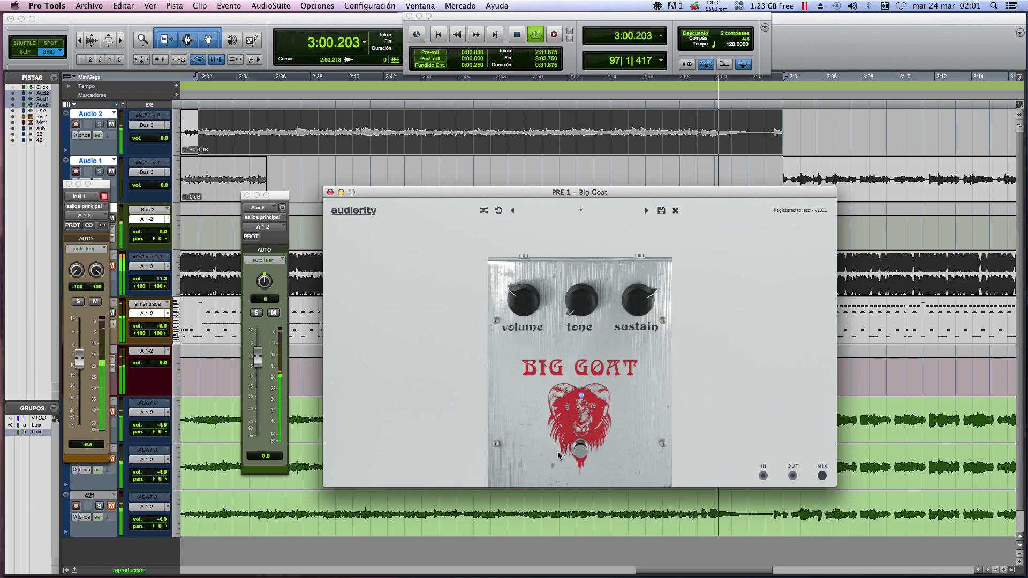
left_click_drag(632, 294, 630, 327)
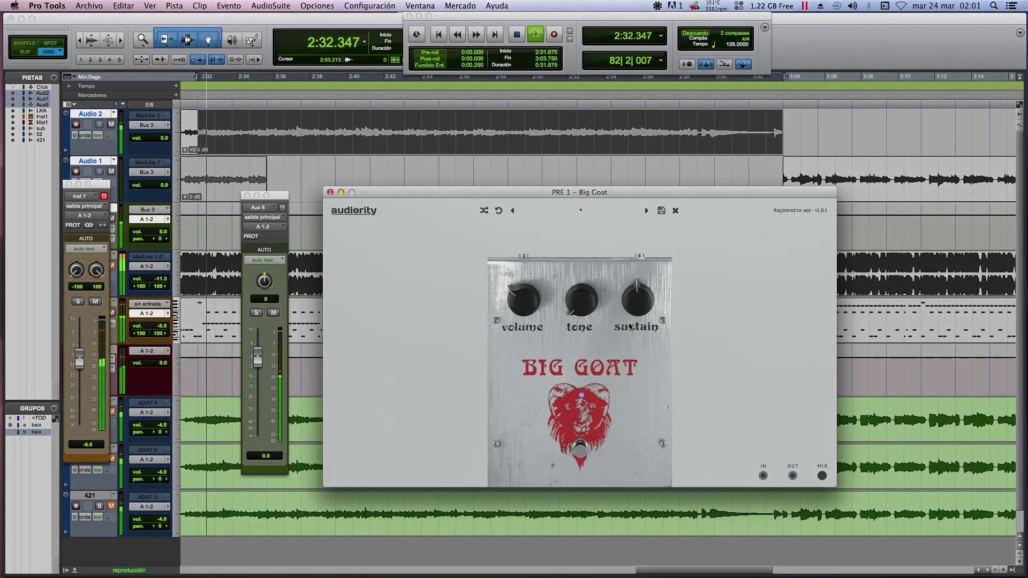
left_click_drag(534, 305, 534, 306)
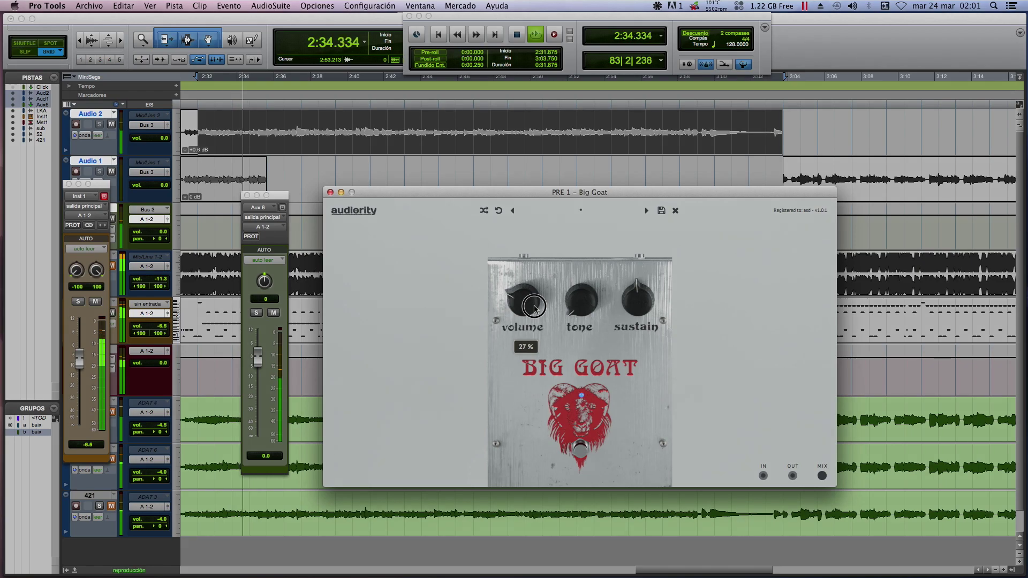
left_click_drag(637, 303, 632, 352)
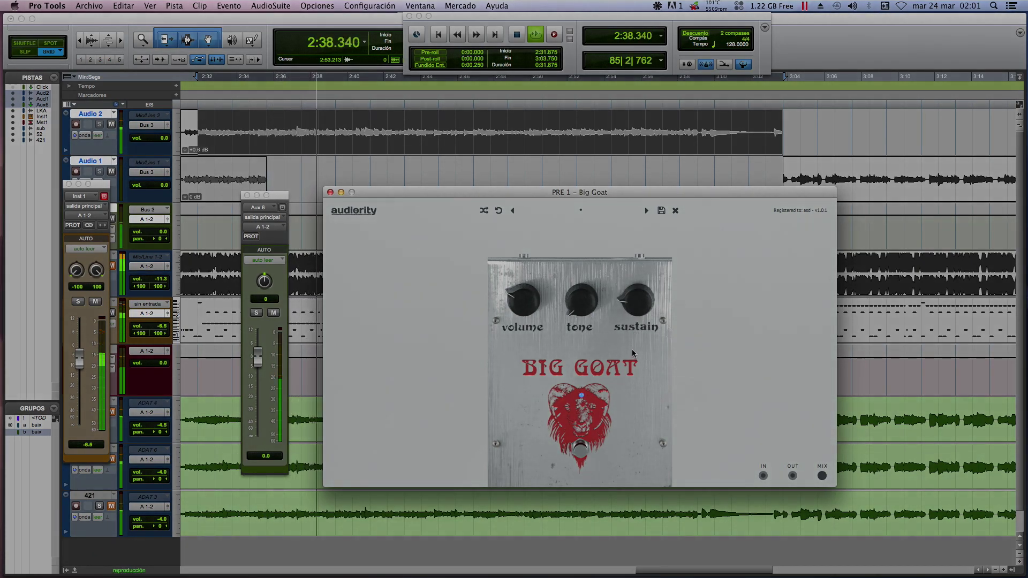